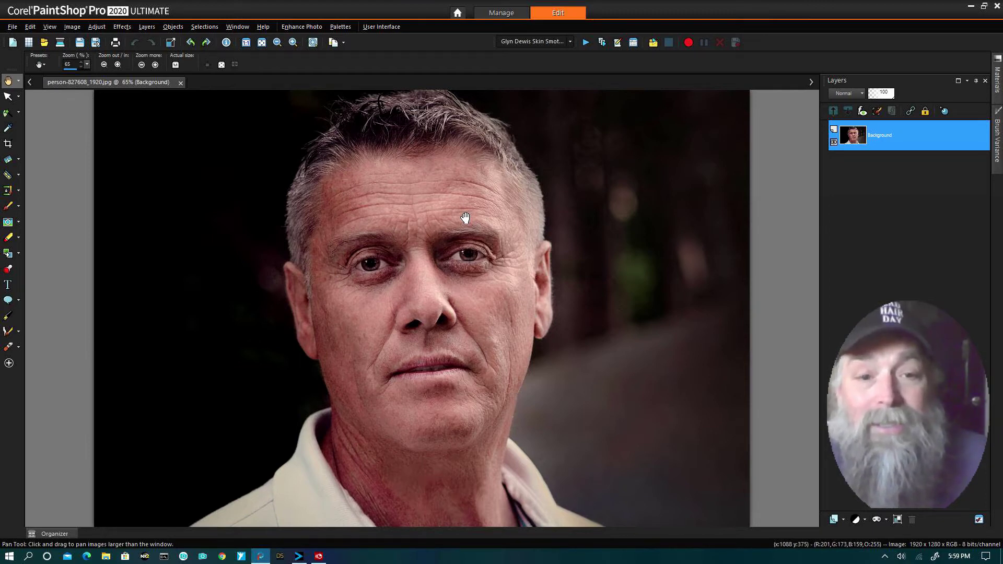
Duplicate the Background layer to create a Copy of Background layer for retouching.
right_click(883, 143)
left_click(881, 165)
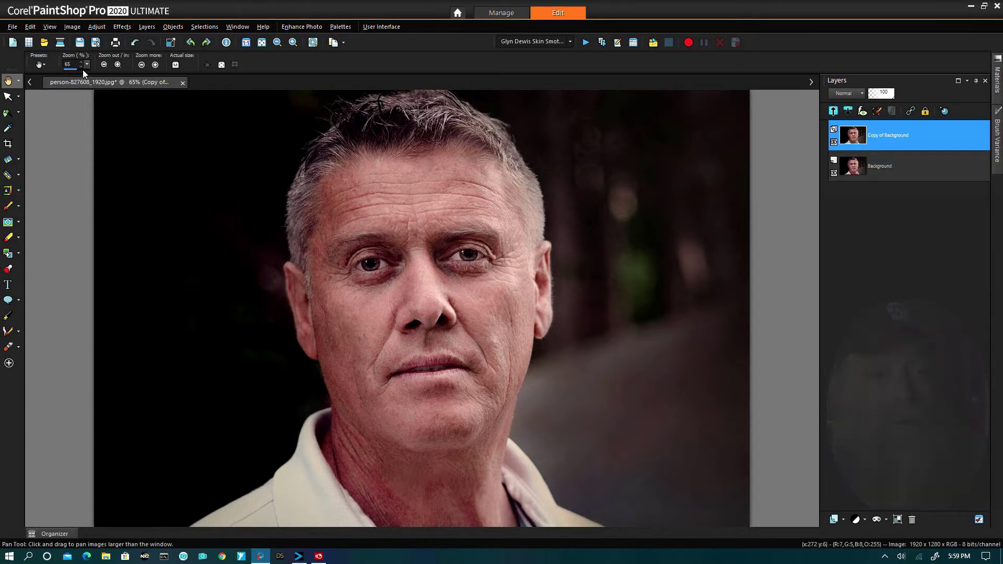
Set the Blemish Fixer brush to size 27 and remove two blemishes near the crow's feet.
left_click(7, 178)
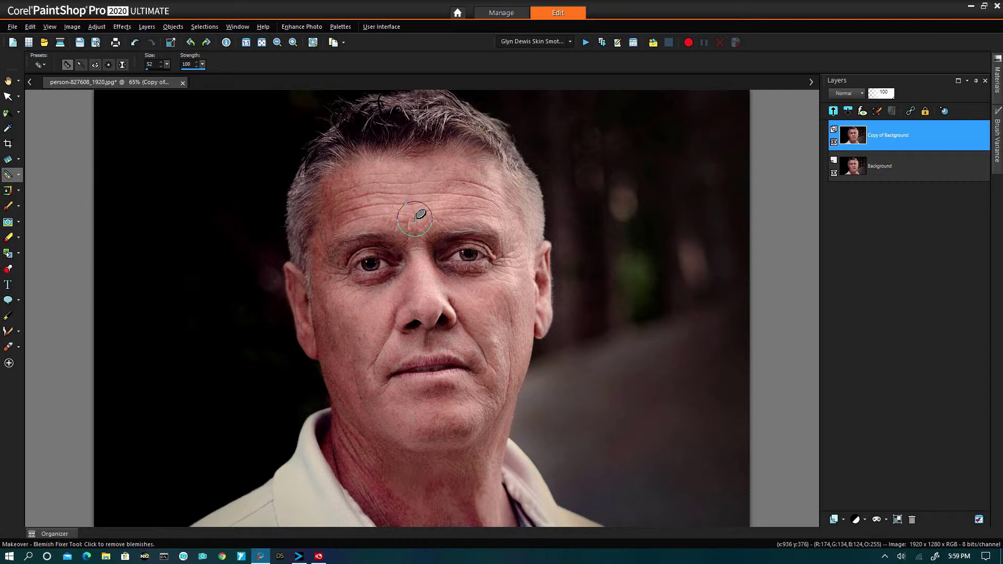
scroll(482, 341, "up", 3)
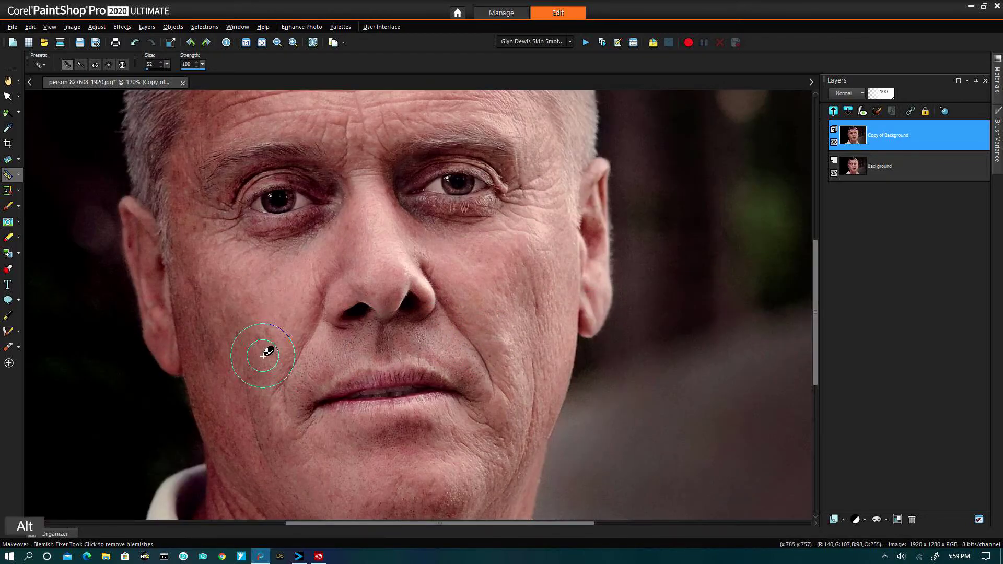
left_click_drag(264, 352, 263, 355)
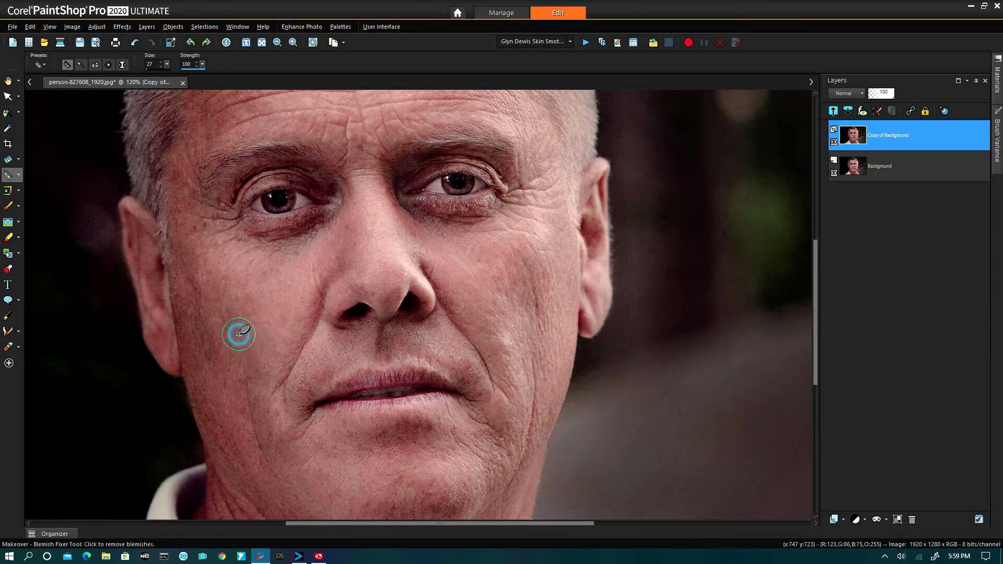
left_click(205, 229)
left_click(191, 229)
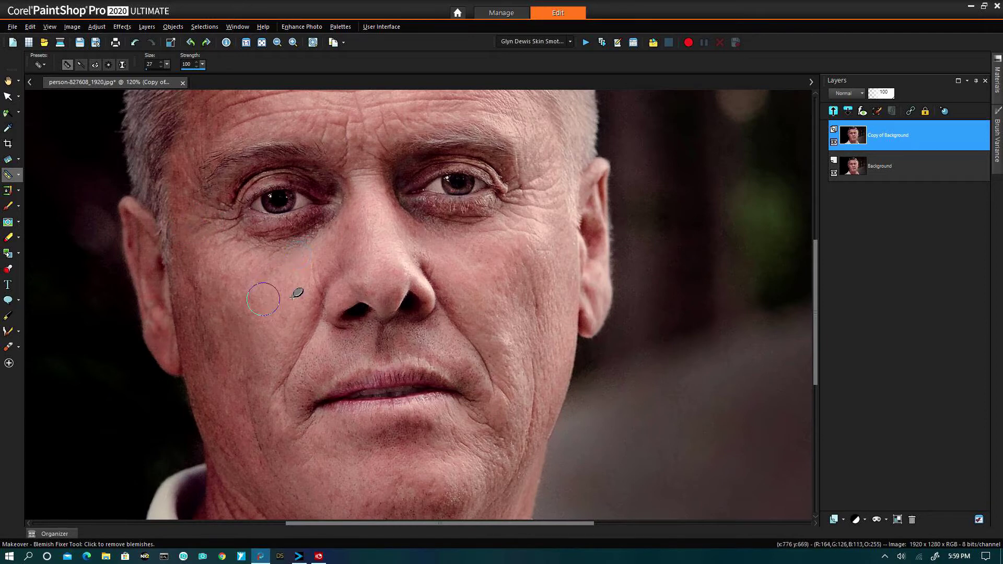
Fix a cheek blemish with a size-50 brush, undo the chin fix, then set the brush to 26.
key("space")
left_click_drag(359, 167, 358, 350)
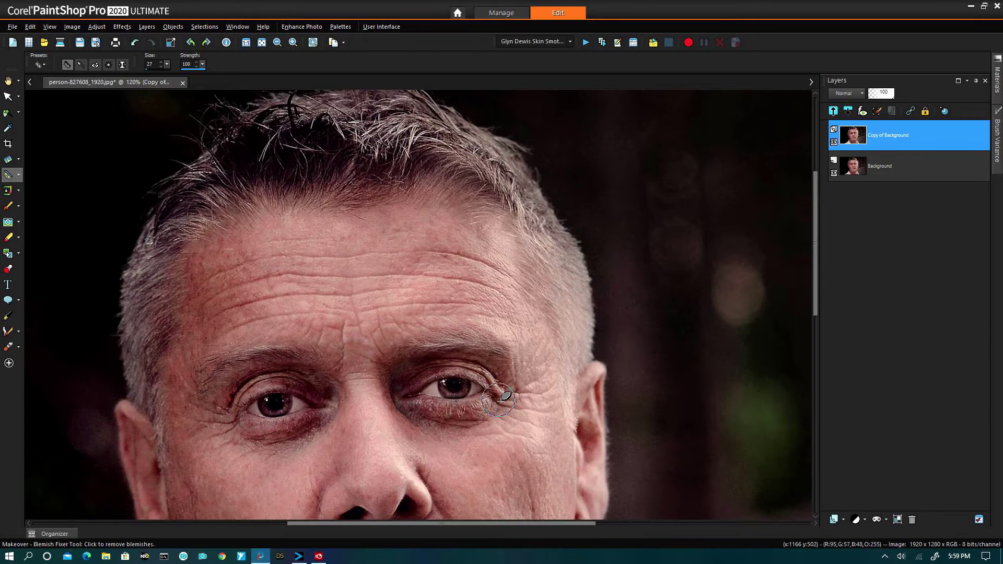
scroll(515, 398, "down", 2)
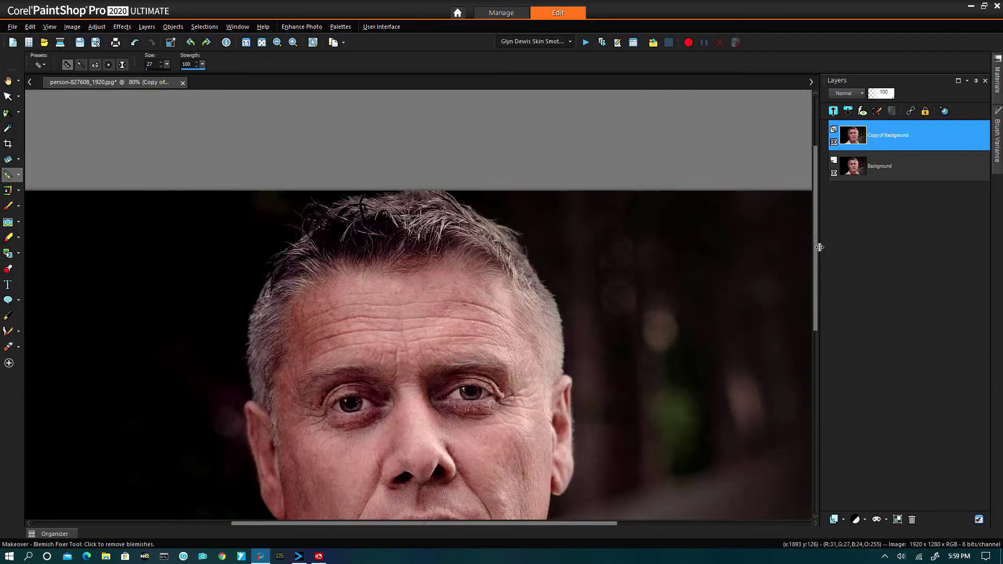
left_click_drag(819, 247, 808, 334)
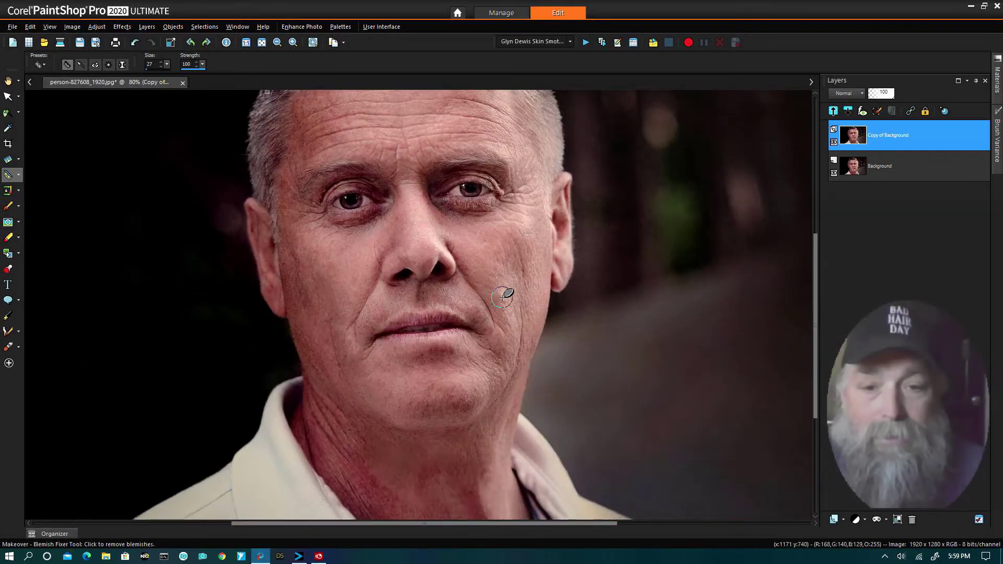
left_click_drag(504, 293, 504, 291)
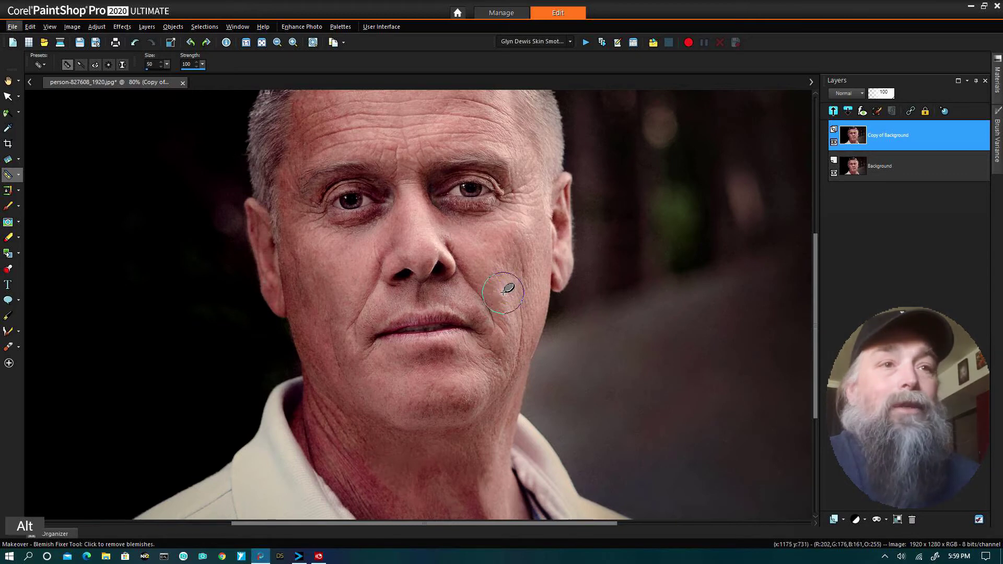
left_click(504, 291)
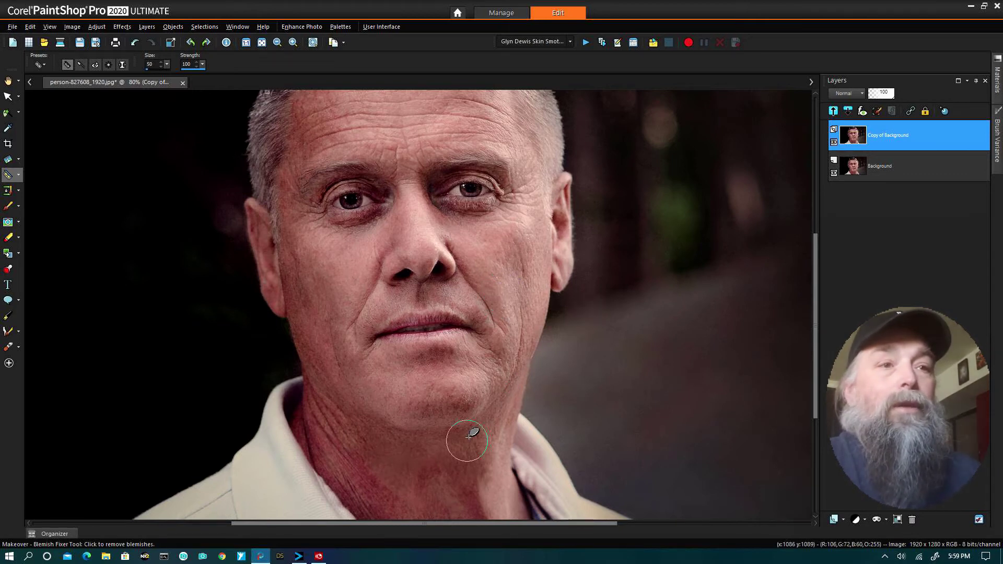
left_click(454, 355)
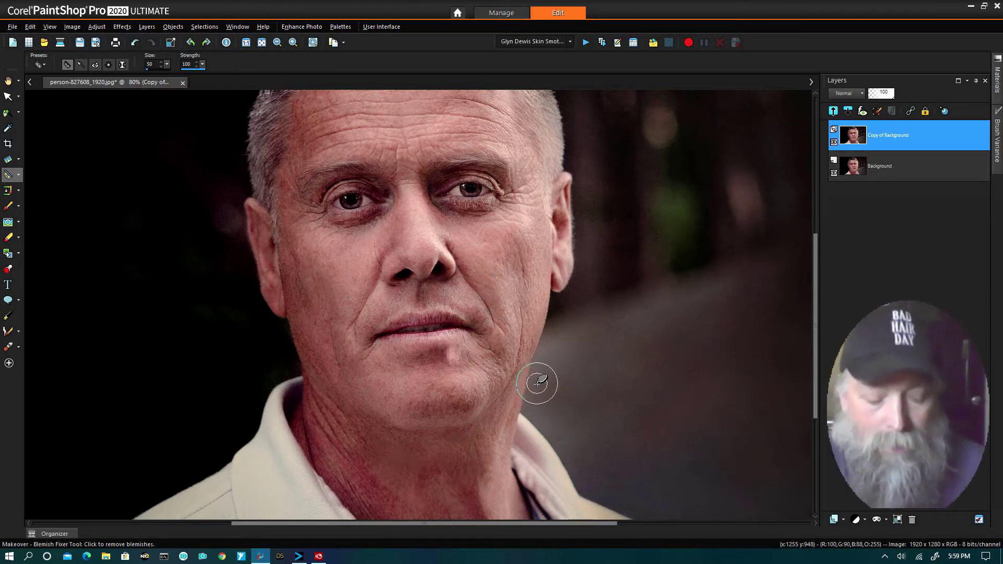
key("ctrl+z")
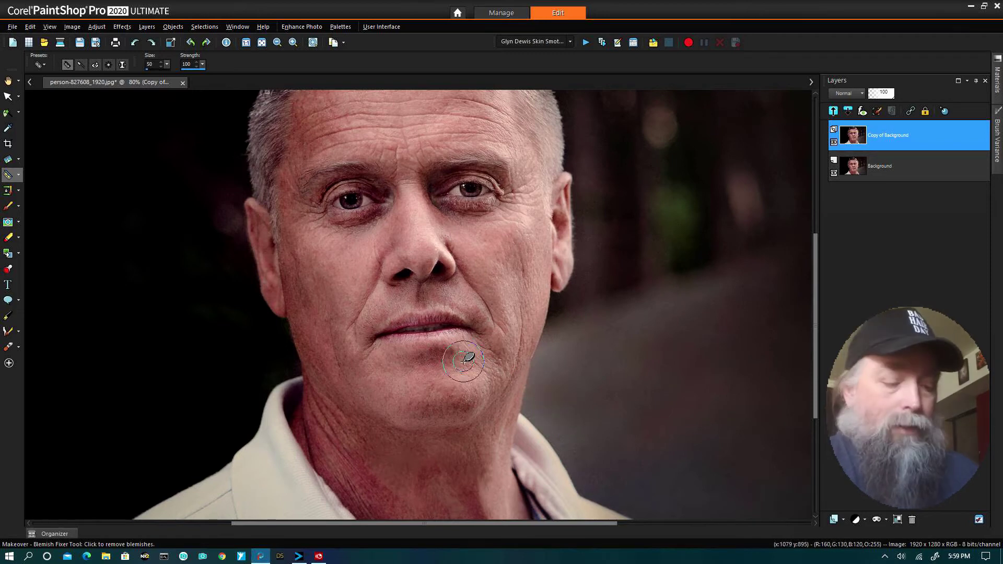
left_click_drag(467, 358, 457, 360, "alt")
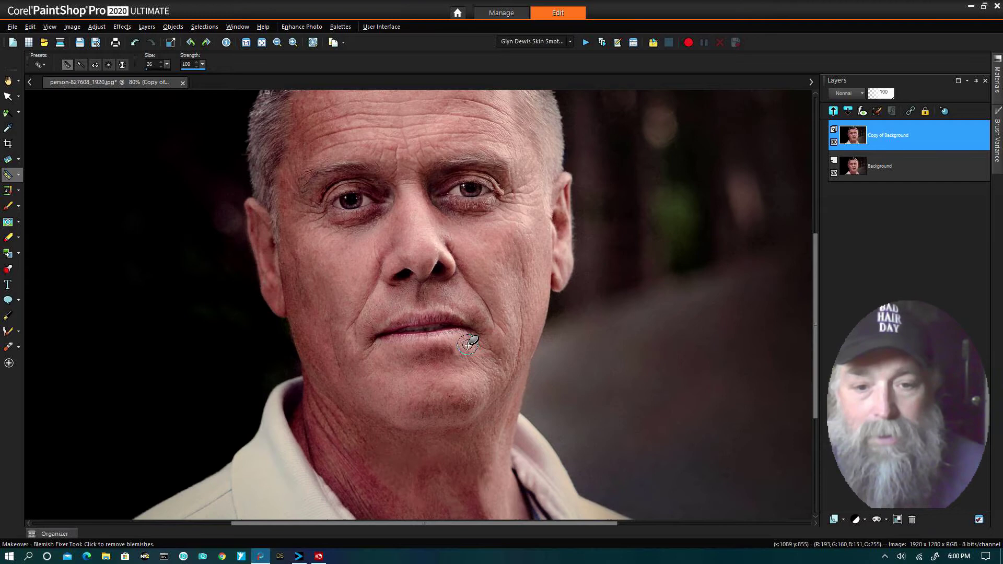
scroll(476, 407, "down", 1)
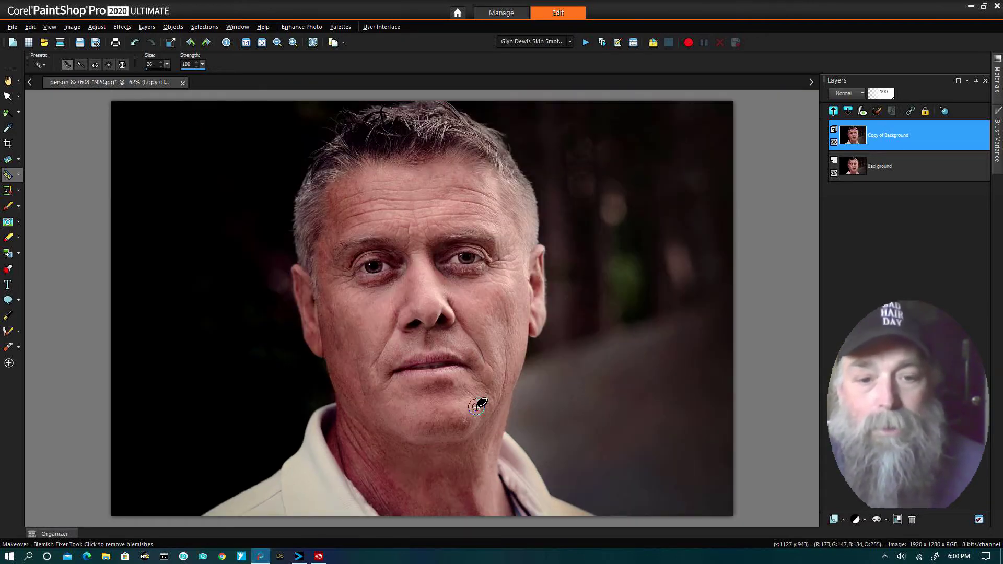
left_click(833, 144)
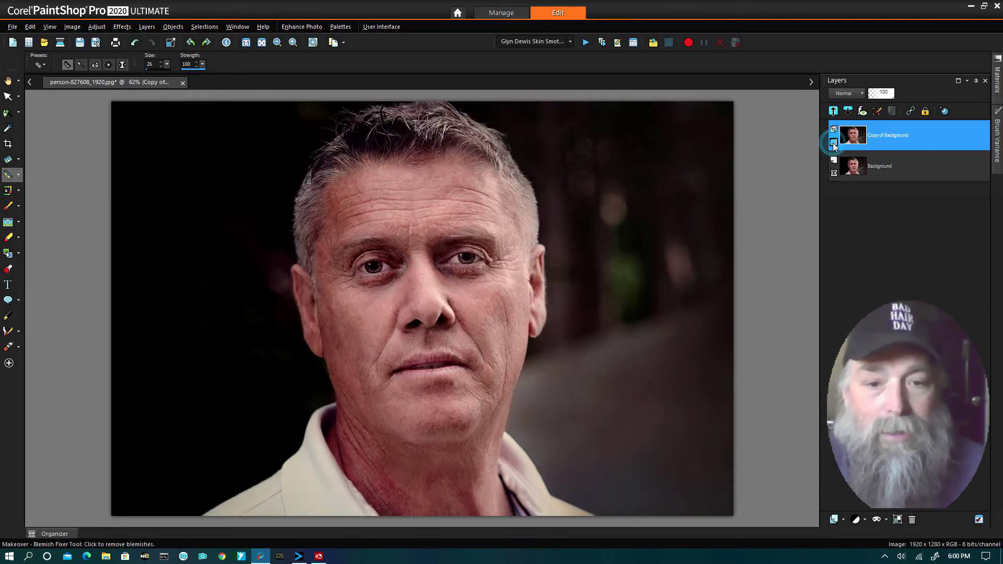
left_click(834, 143)
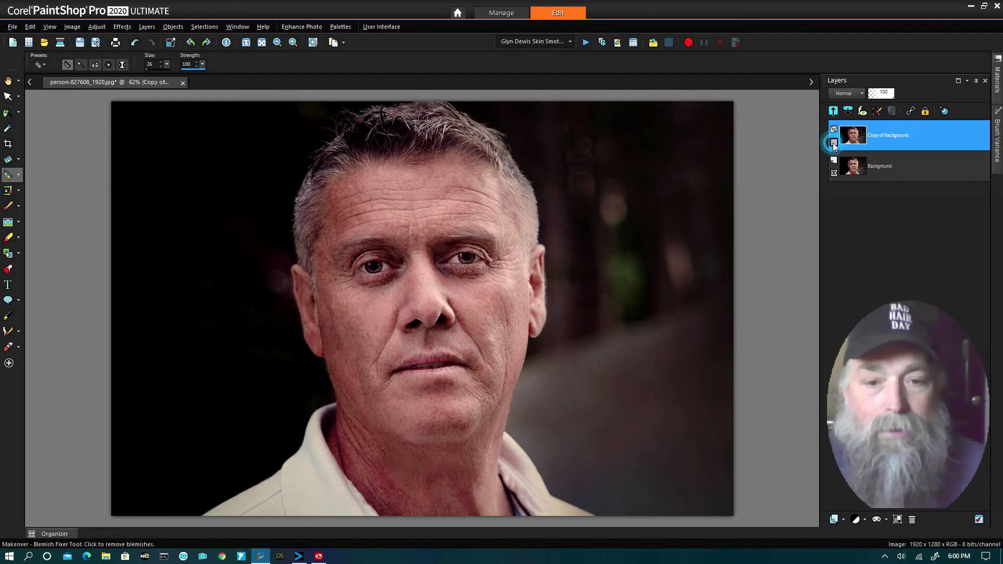
left_click(834, 143)
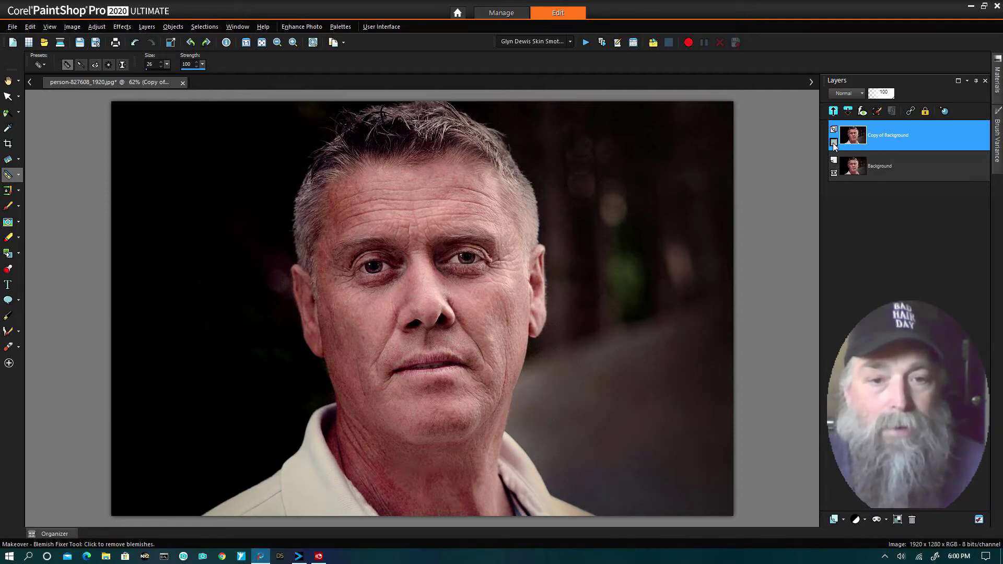
left_click(834, 143)
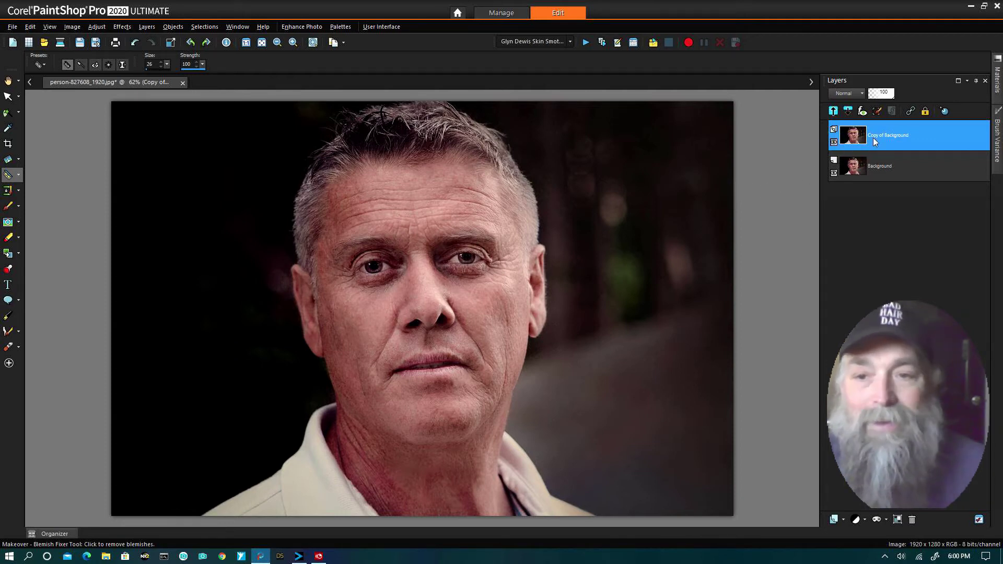
Apply Skin Smoothing with preview zoom 95 and the amount lowered from 100 to 49.
left_click(98, 26)
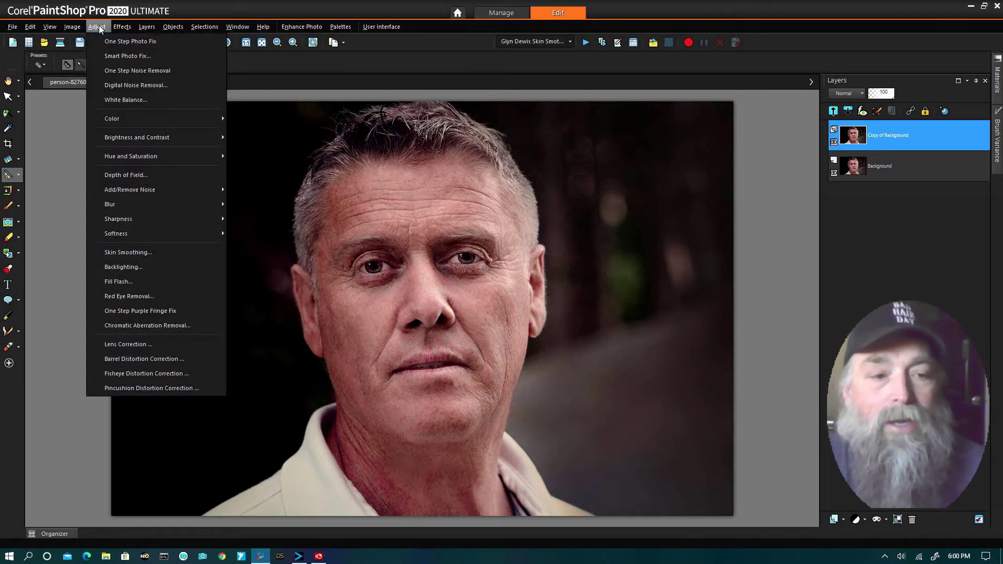
left_click(112, 253)
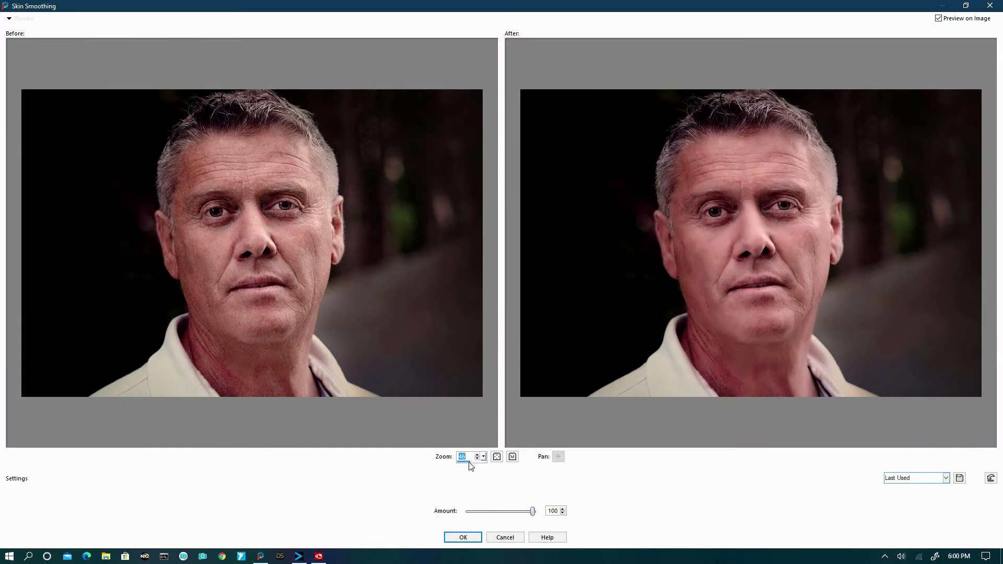
type("95")
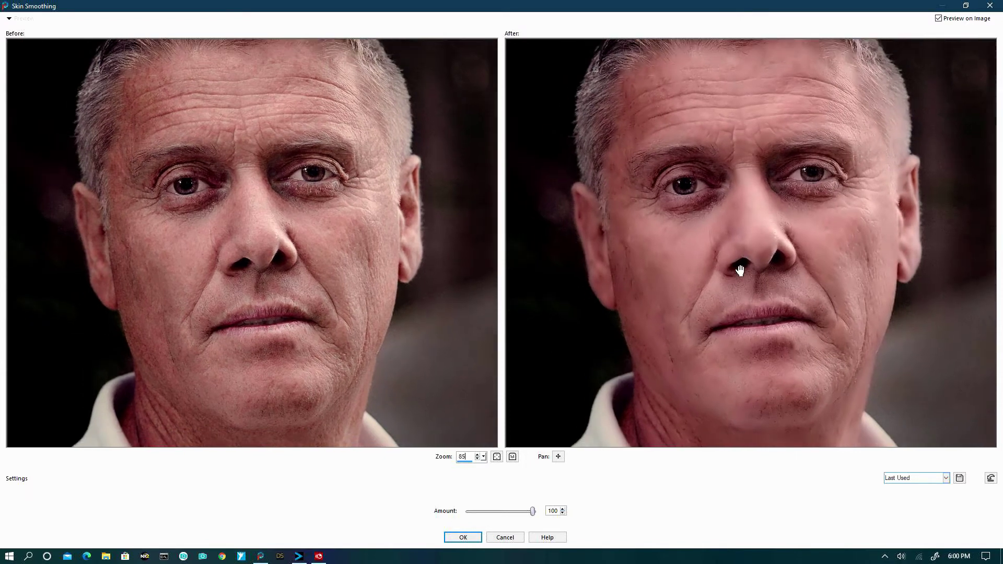
left_click_drag(533, 510, 522, 511)
left_click_drag(504, 511, 500, 511)
key("Return")
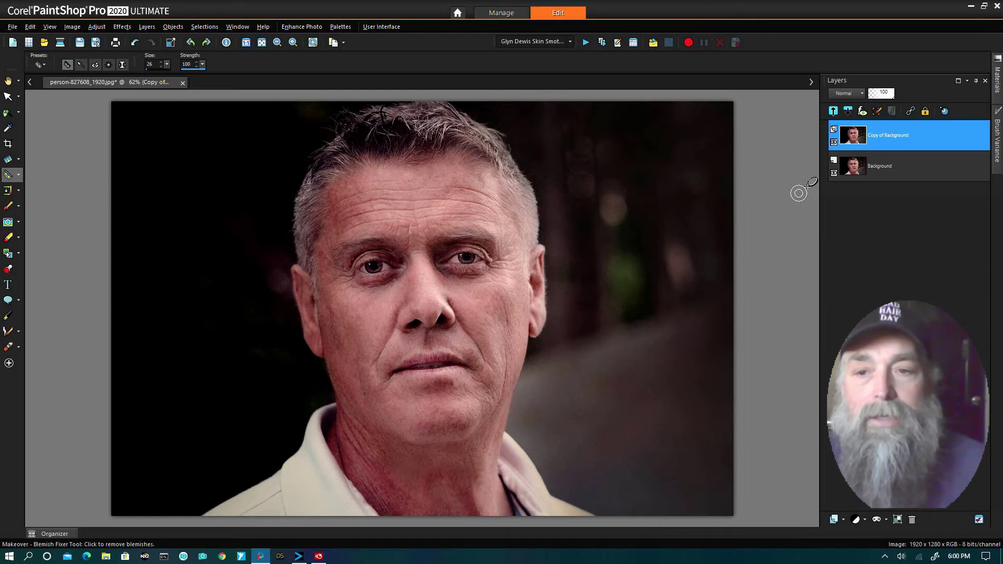
Toggle Copy of Background to compare, duplicate it into Copy (2), and bring up Digital Noise Removal.
left_click(833, 142)
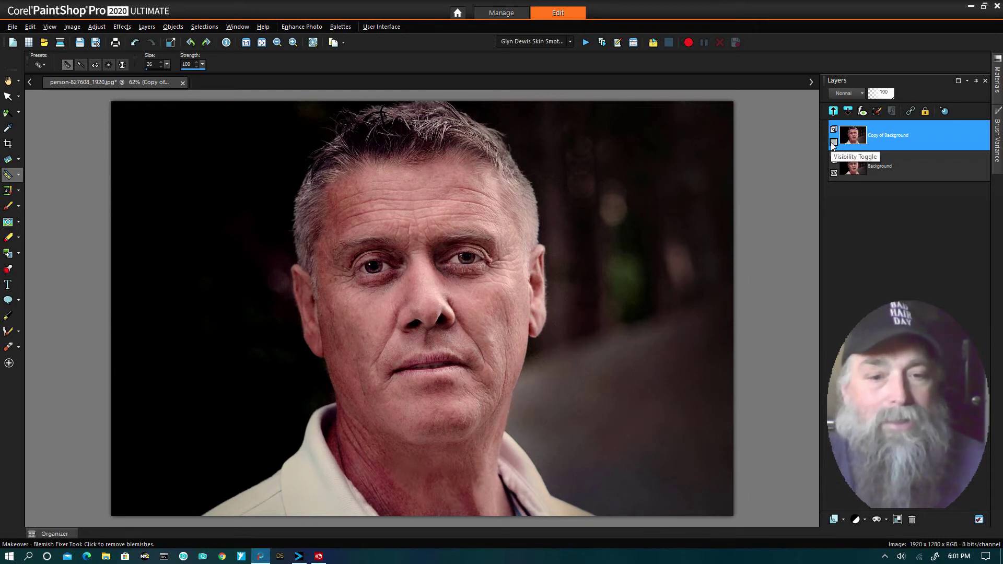
left_click(834, 142)
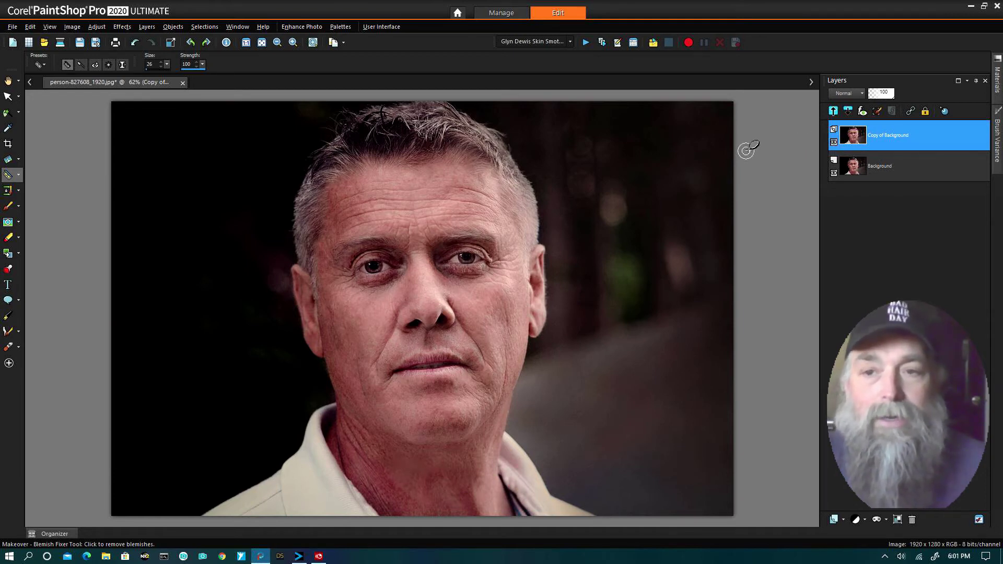
right_click(889, 142)
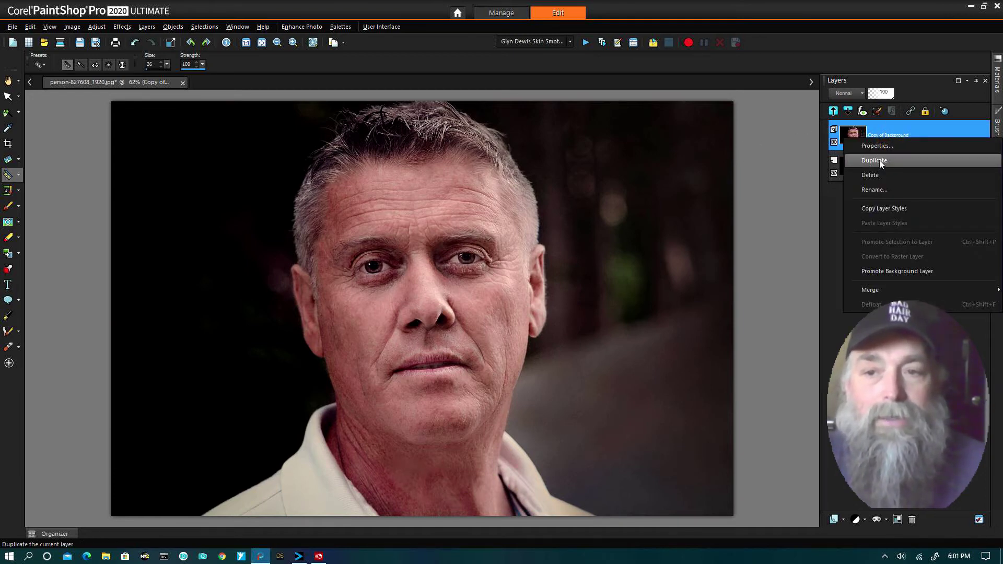
left_click(880, 160)
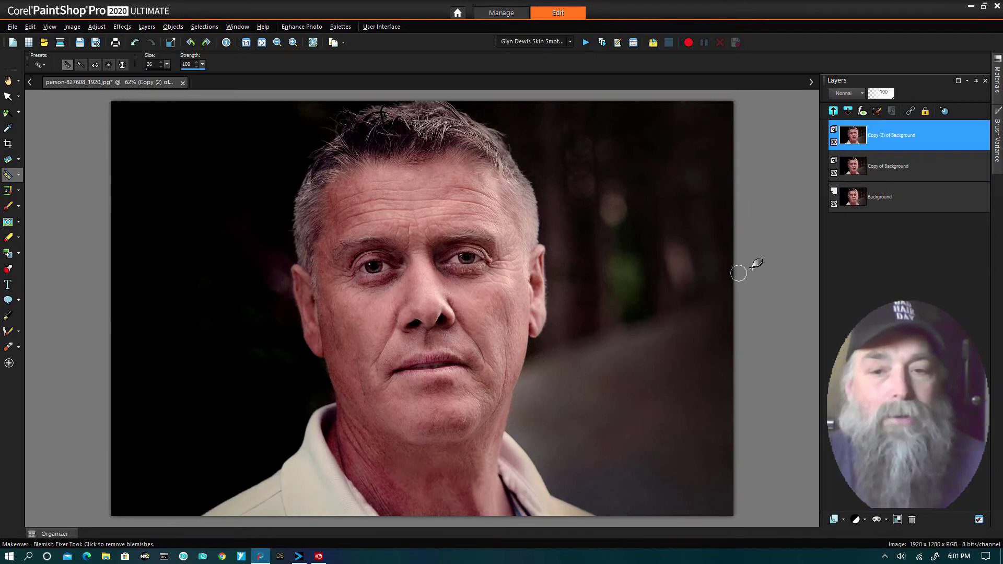
left_click(96, 26)
left_click(118, 85)
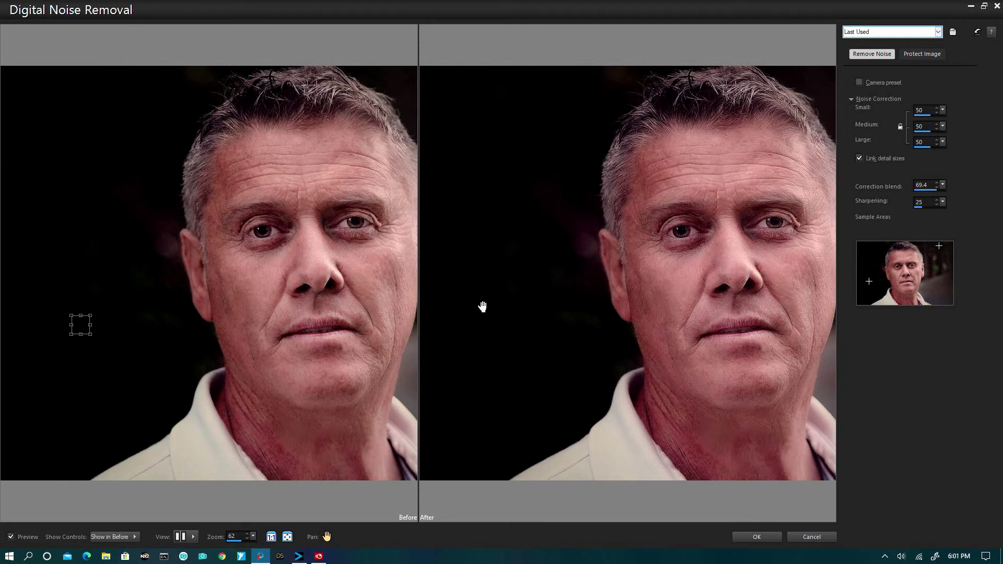
Zoom the preview out to 56 and place sample areas on both cheeks, the neck and the forehead.
left_click(247, 540)
left_click(247, 540)
left_click(246, 540)
left_click(247, 540)
left_click(247, 540)
left_click(246, 540)
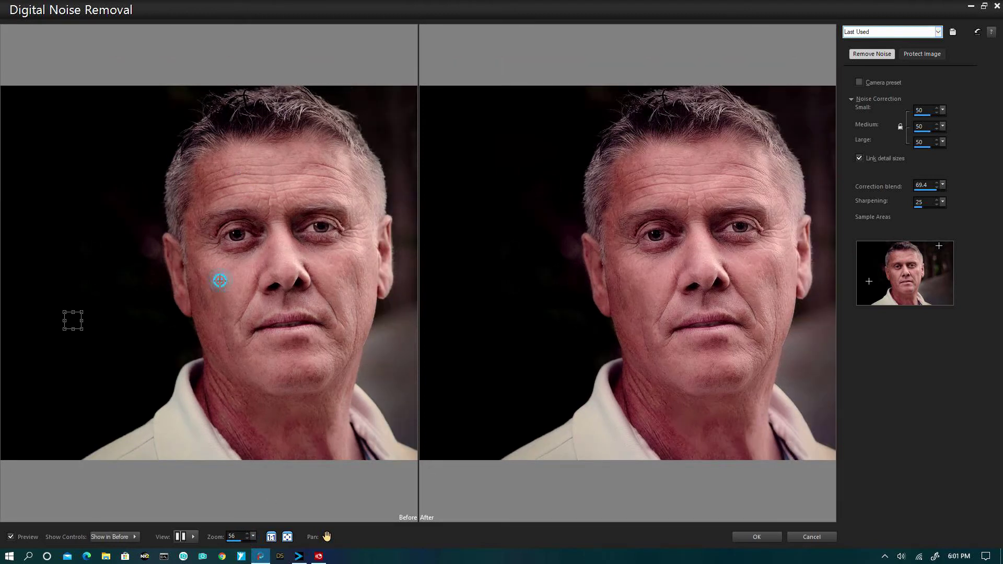
left_click_drag(220, 281, 233, 297)
left_click_drag(224, 403, 244, 425)
left_click_drag(350, 285, 360, 296)
mouse_move(73, 325)
left_mouse_down()
mouse_move(133, 280)
mouse_move(221, 183)
left_mouse_up()
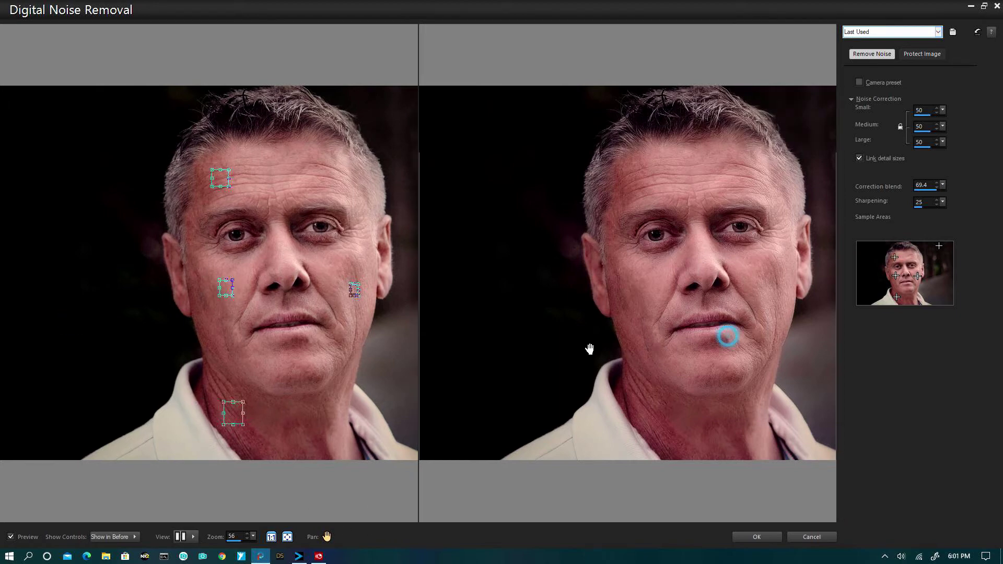
left_click_drag(589, 347, 492, 358)
mouse_move(334, 110)
left_mouse_down()
mouse_move(277, 157)
mouse_move(176, 177)
left_mouse_up()
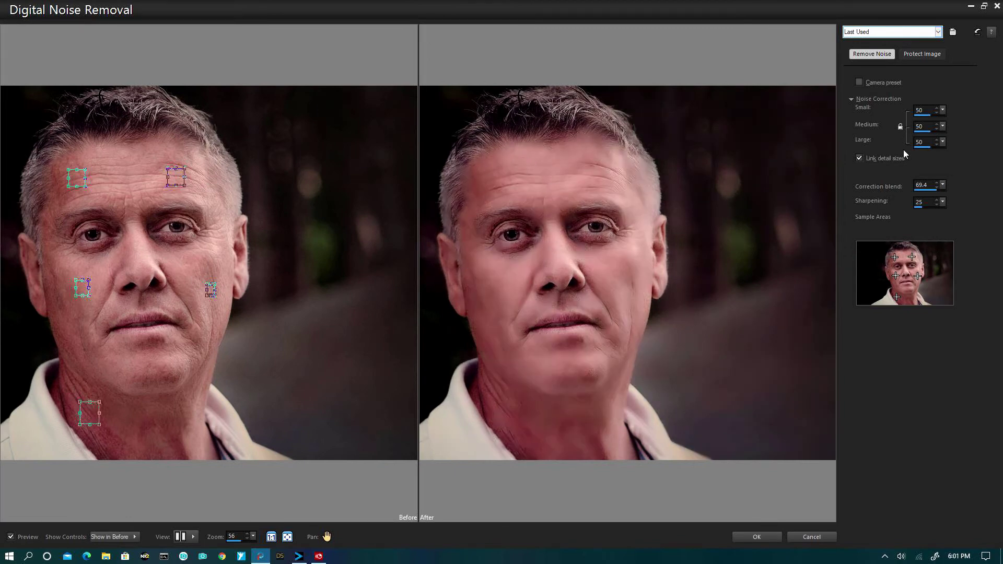
Raise noise correction to 59.7, lower the correction blend from 69.4 to about 61.3, and apply.
left_click(933, 147)
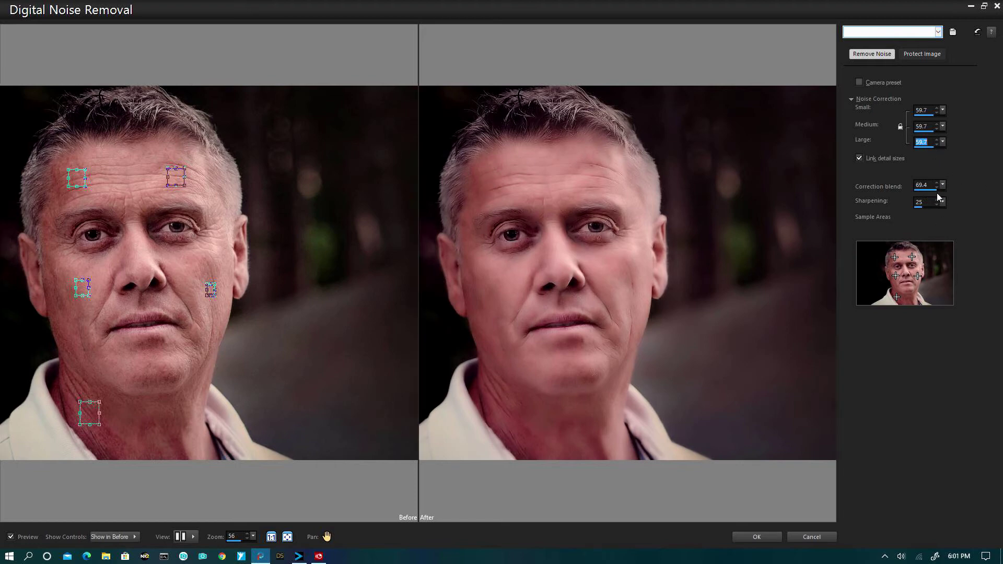
left_click_drag(936, 190, 934, 190)
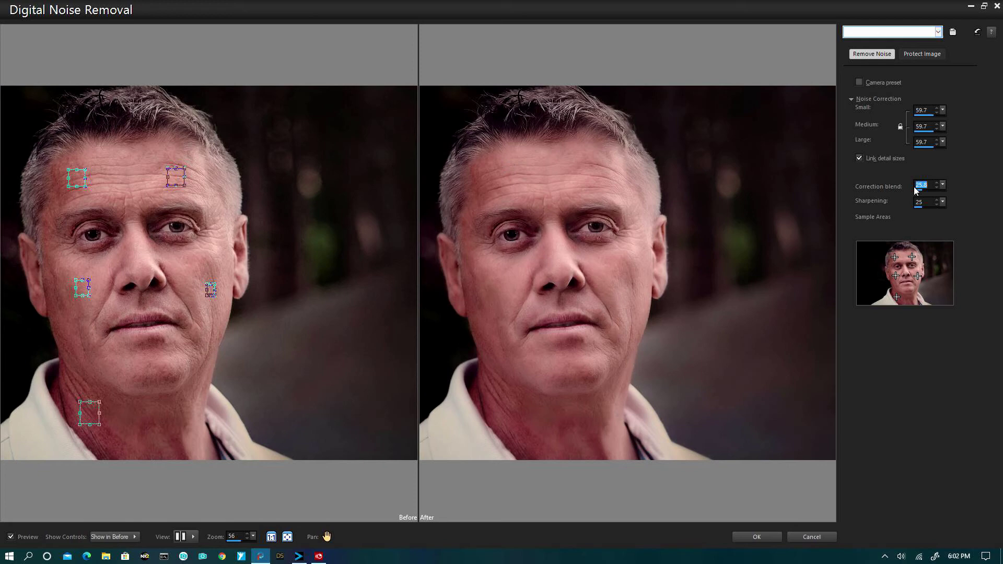
left_click(923, 190)
left_click(760, 538)
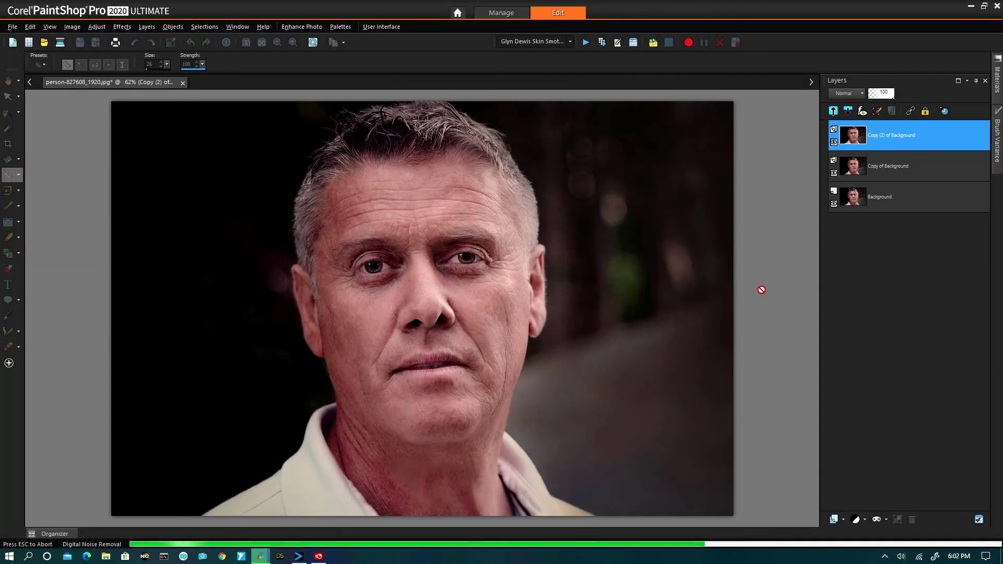
left_click(834, 143)
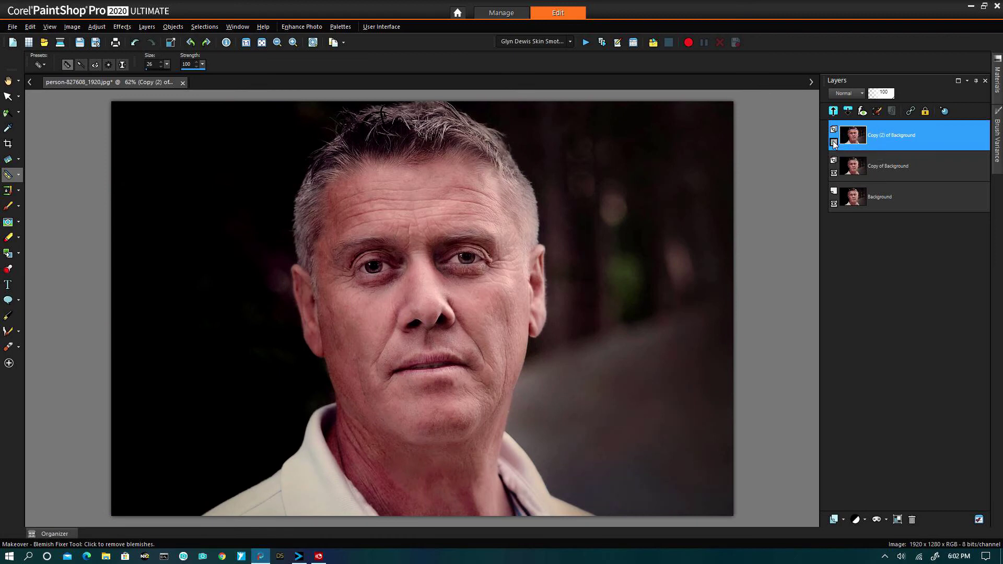
left_click(834, 143)
left_click(834, 143)
left_click(834, 144)
left_click(834, 173)
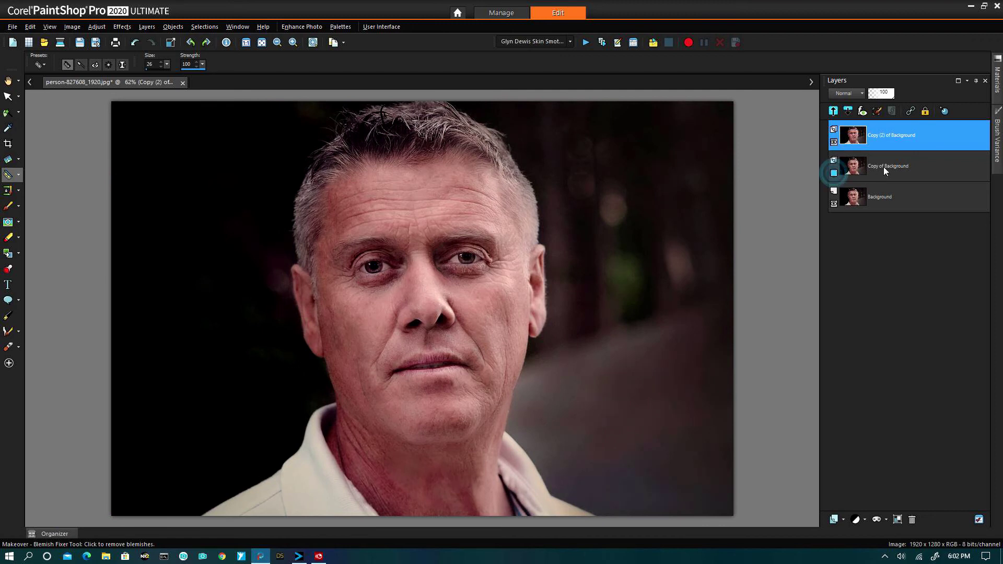
left_click(834, 143)
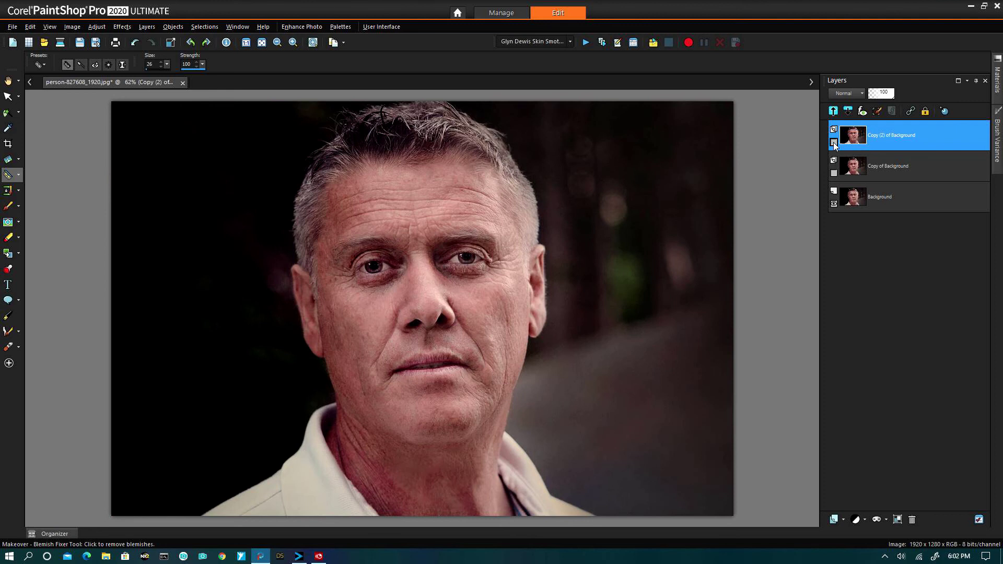
left_click(833, 142)
left_click(834, 173)
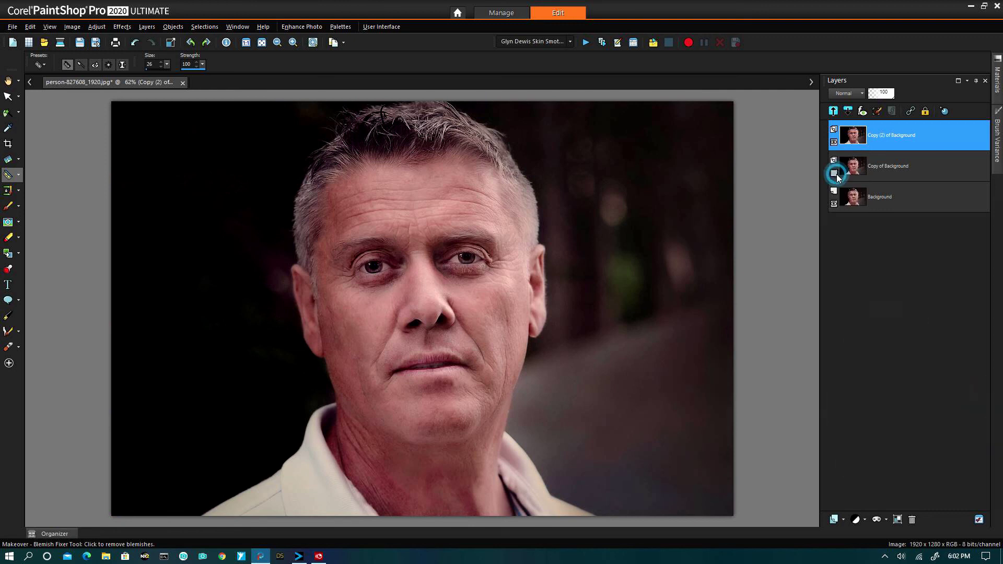
left_click(834, 143)
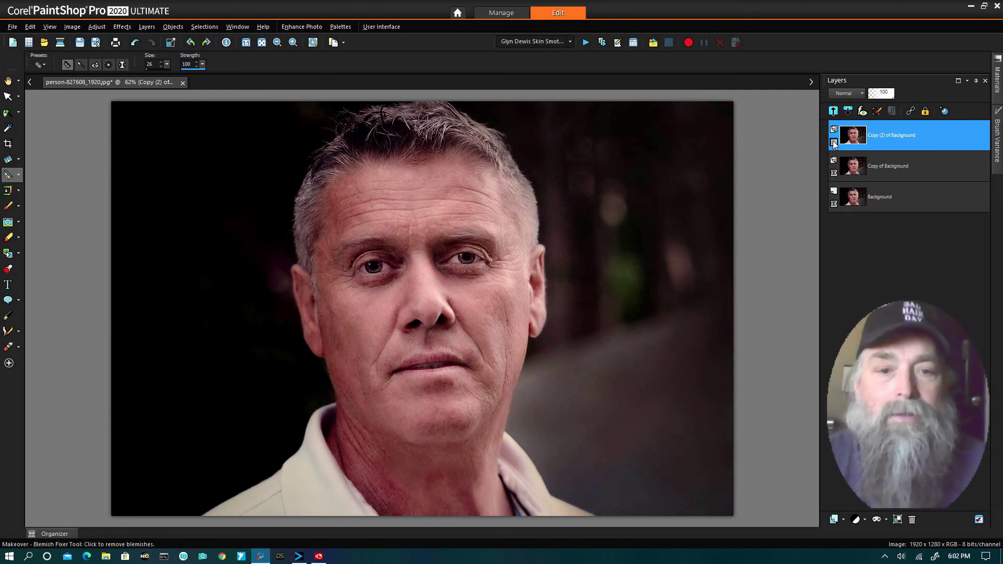